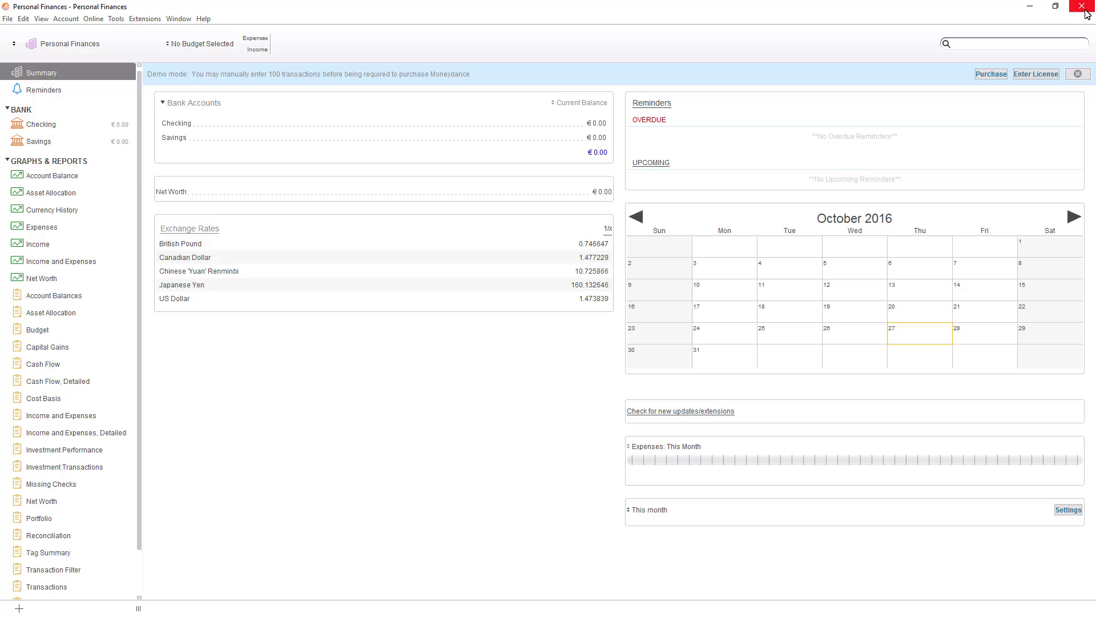
Open the Net Worth report in Moneydance and bring up the File menu
click(80, 275)
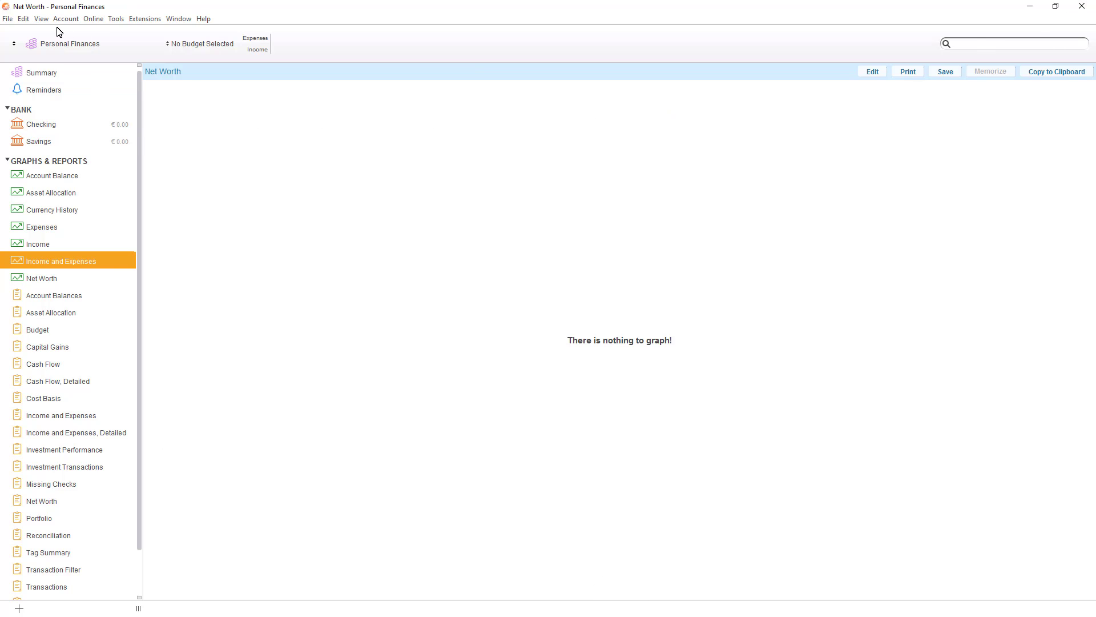
click(7, 19)
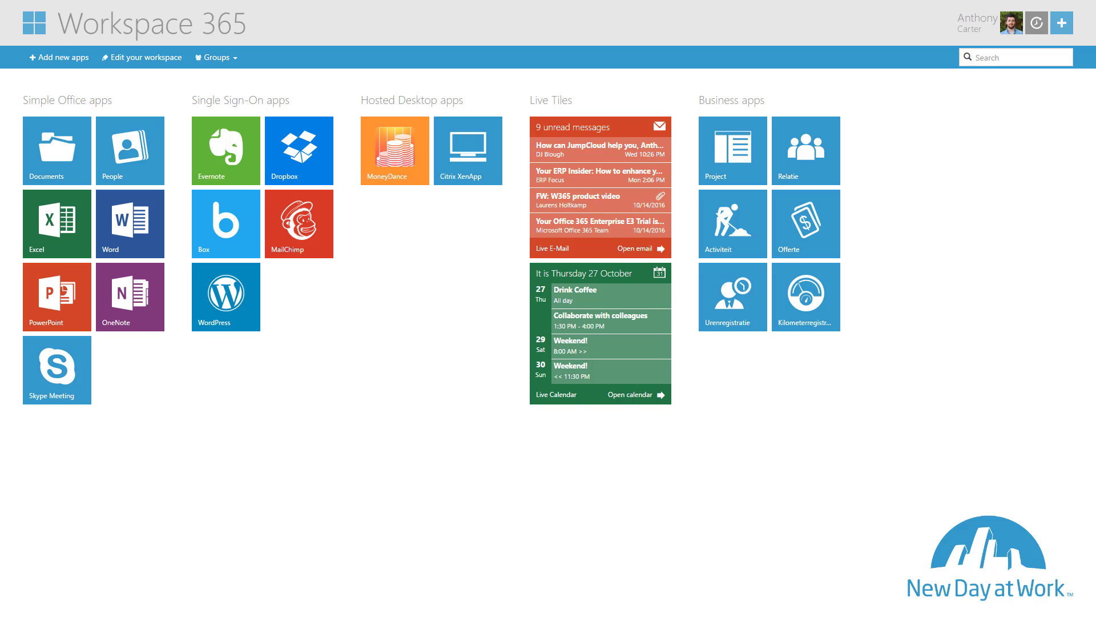
Go to Workspace 365 Settings through the profile photo's Options panel
click(1013, 24)
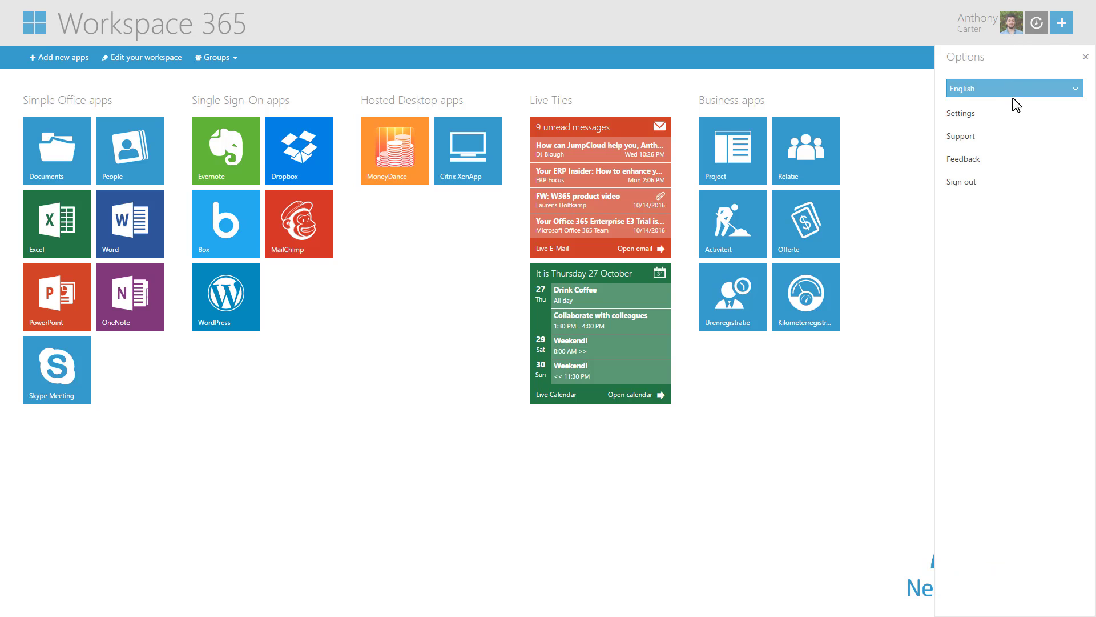
click(1016, 117)
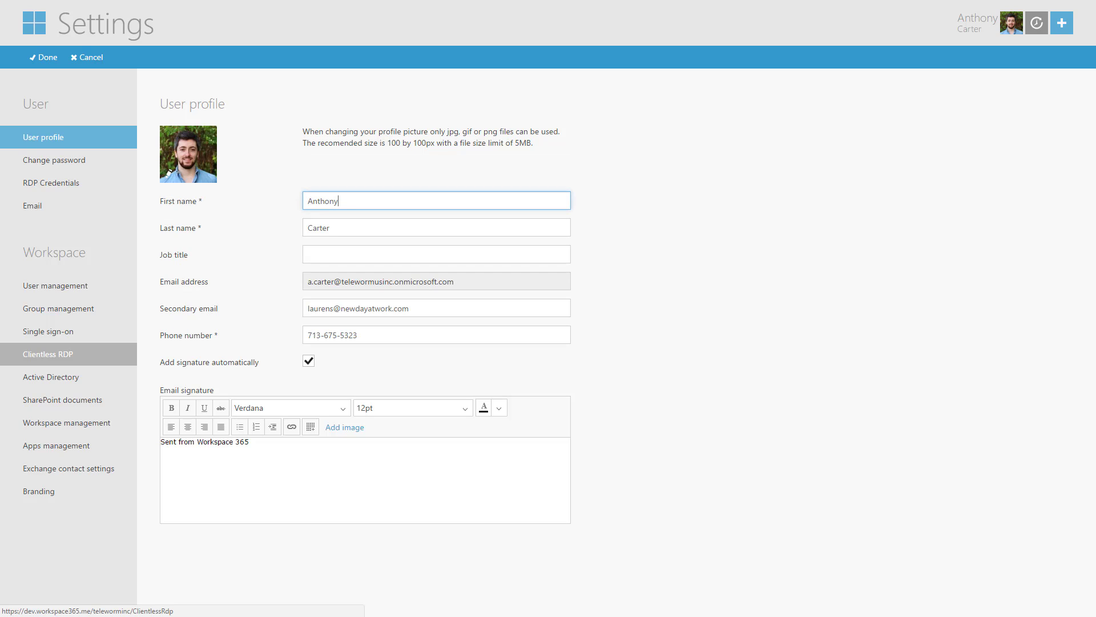
click(74, 360)
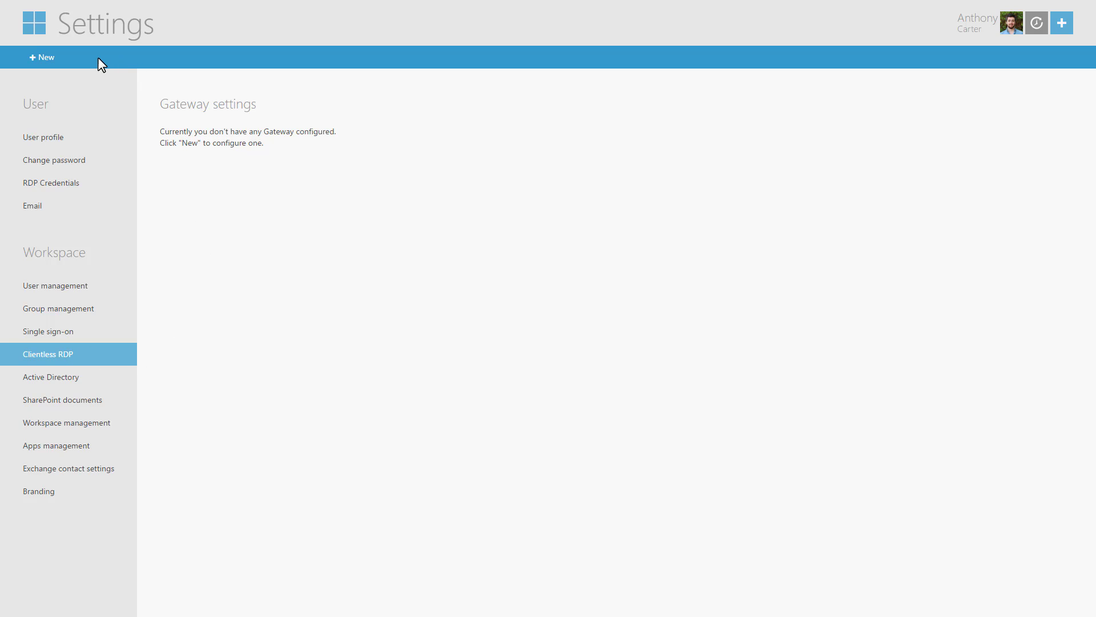
click(46, 58)
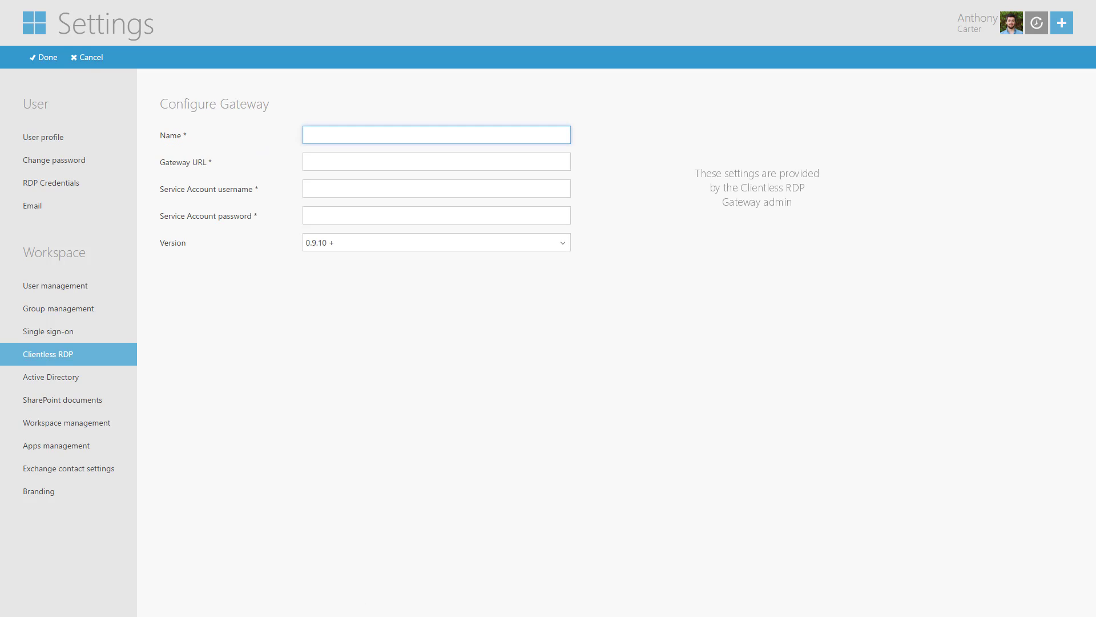
text(Clientless RDP G)
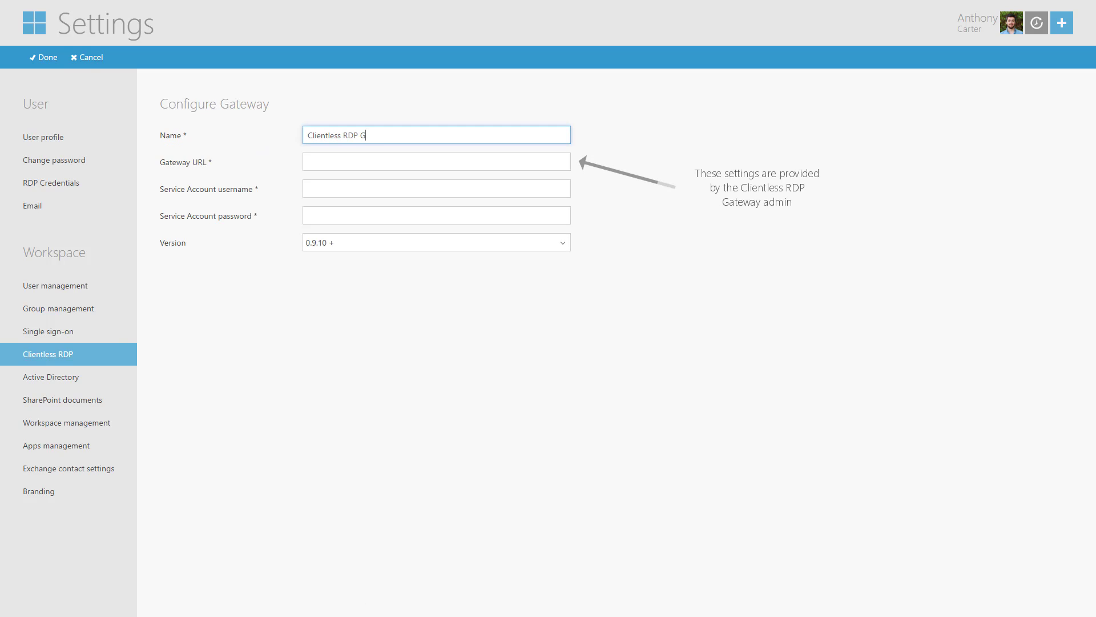
text(ateway)
click(437, 161)
text(https)
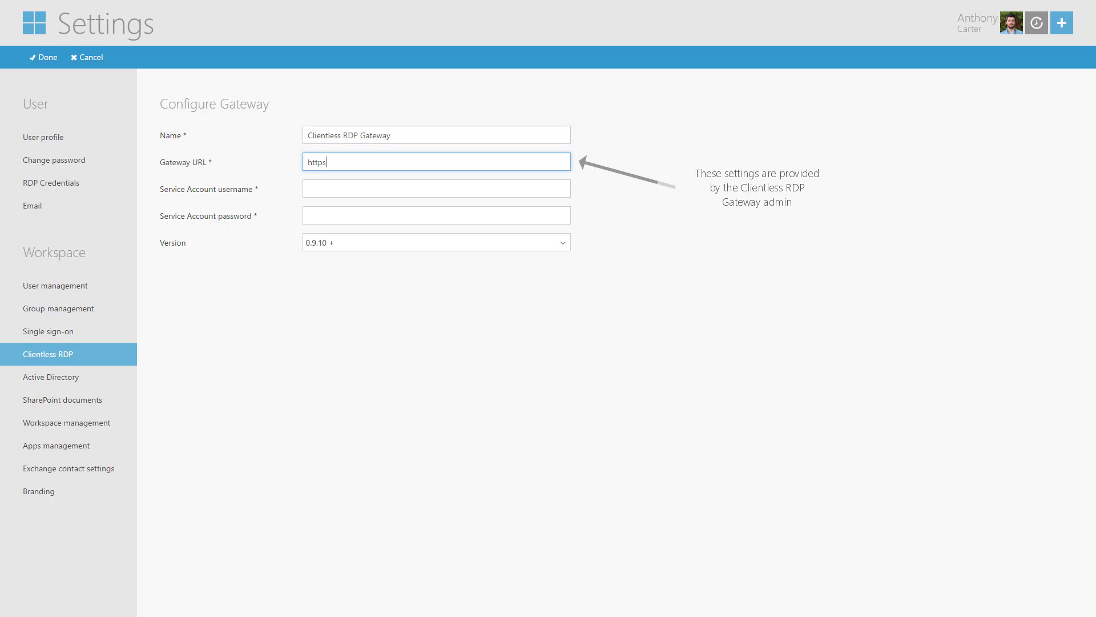
text(://clientlessrdp.workspace365.me/rdp)
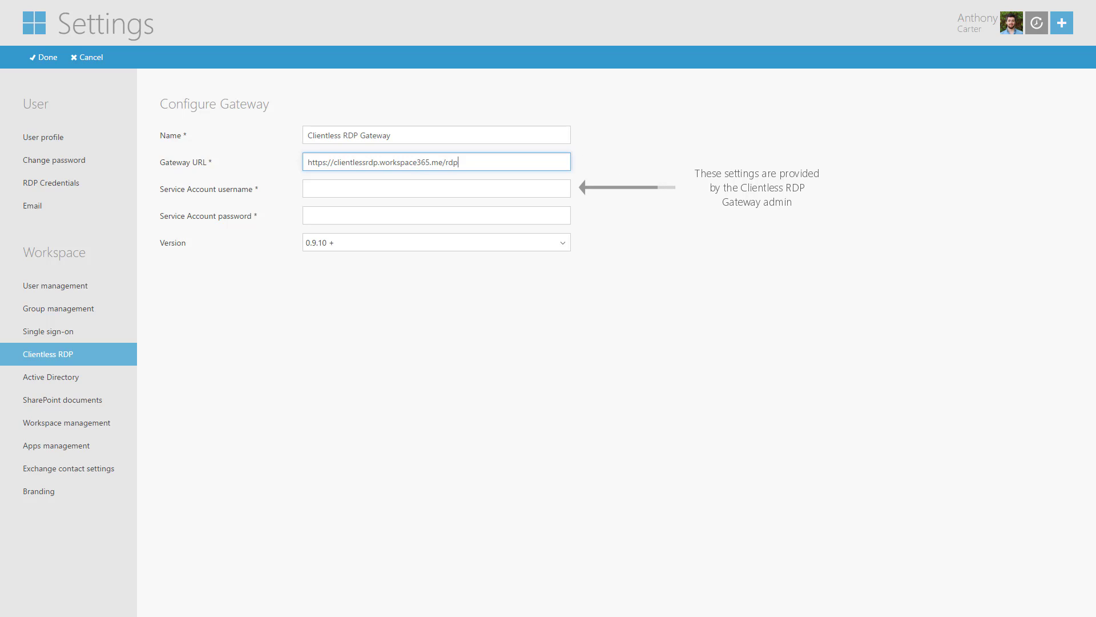
click(309, 188)
text(Laurens)
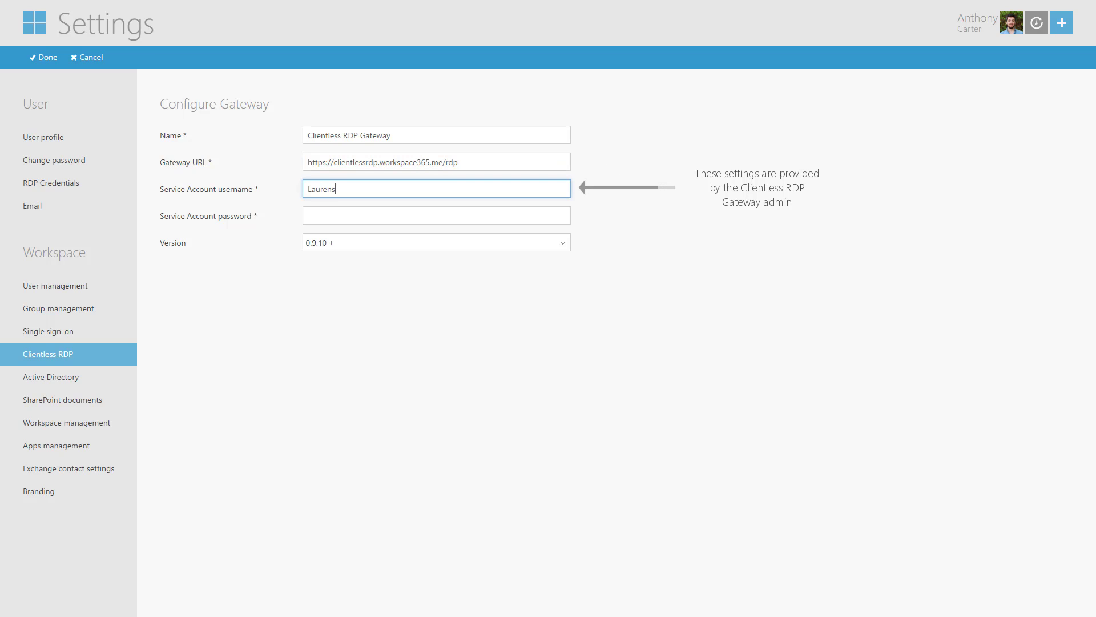
text(ServiceUser)
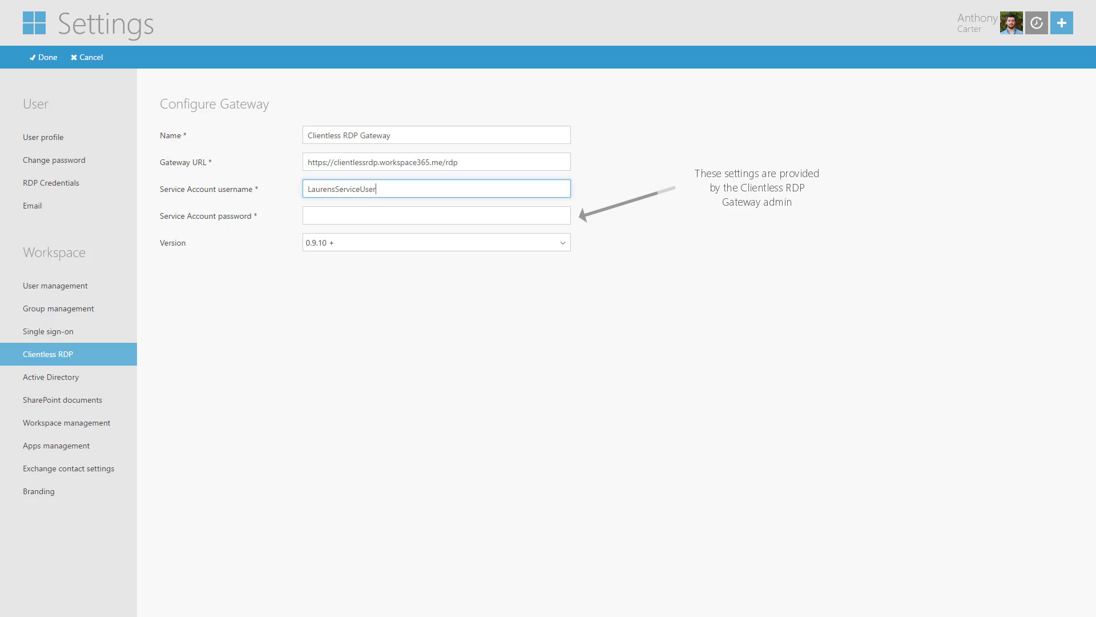
click(309, 216)
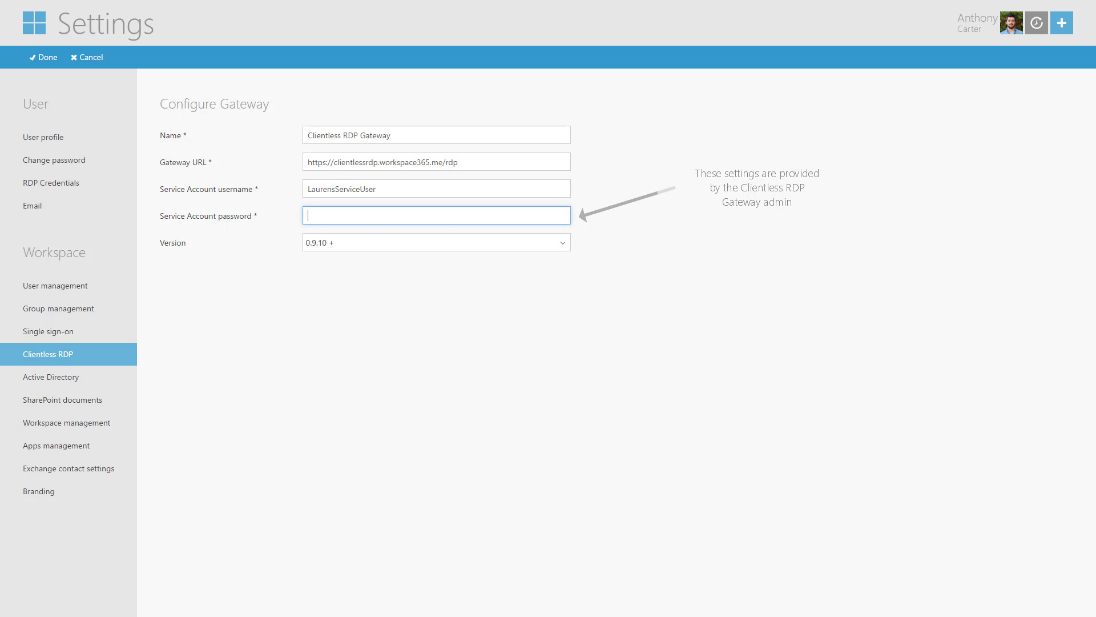
text(p)
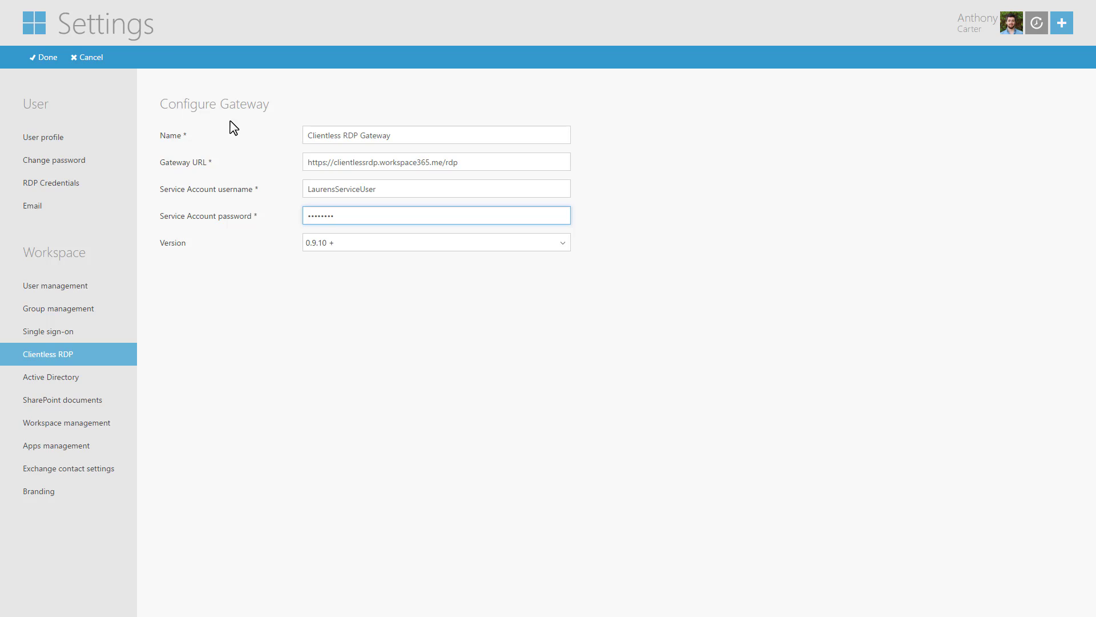
click(43, 57)
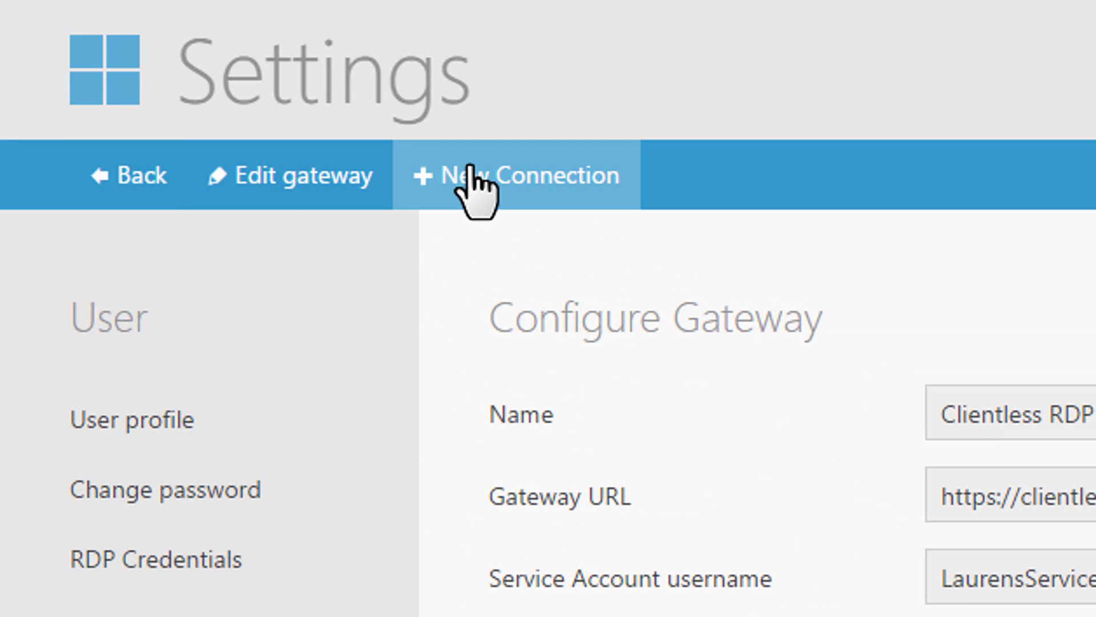
Add a 'Paint' connection to server 192.168.50.200 running remote program ||Paint
click(514, 177)
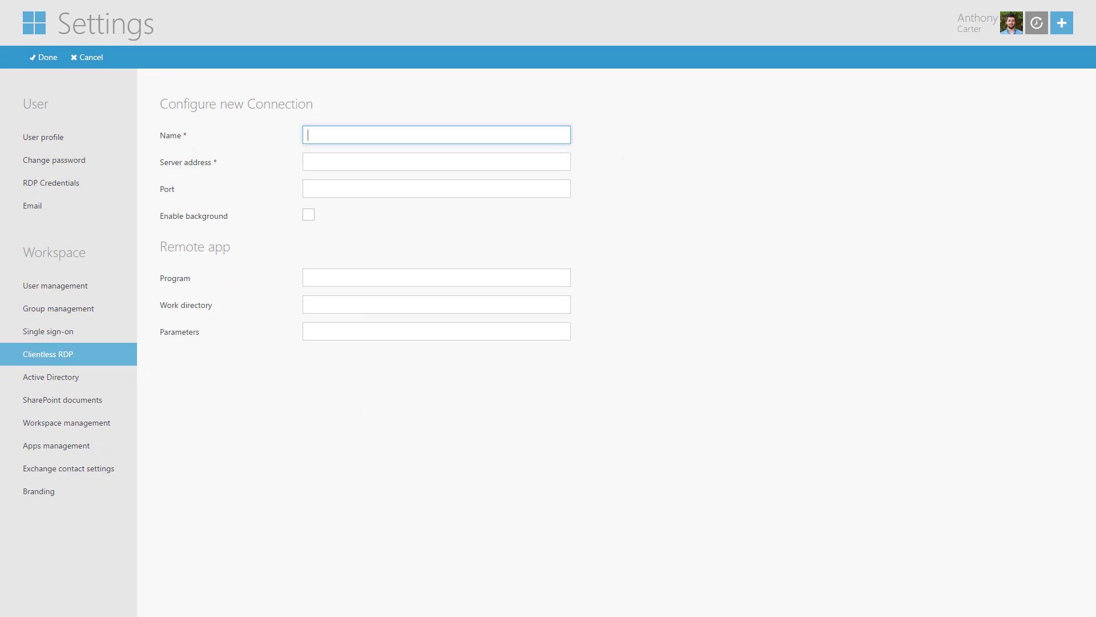
text(Paint)
click(437, 162)
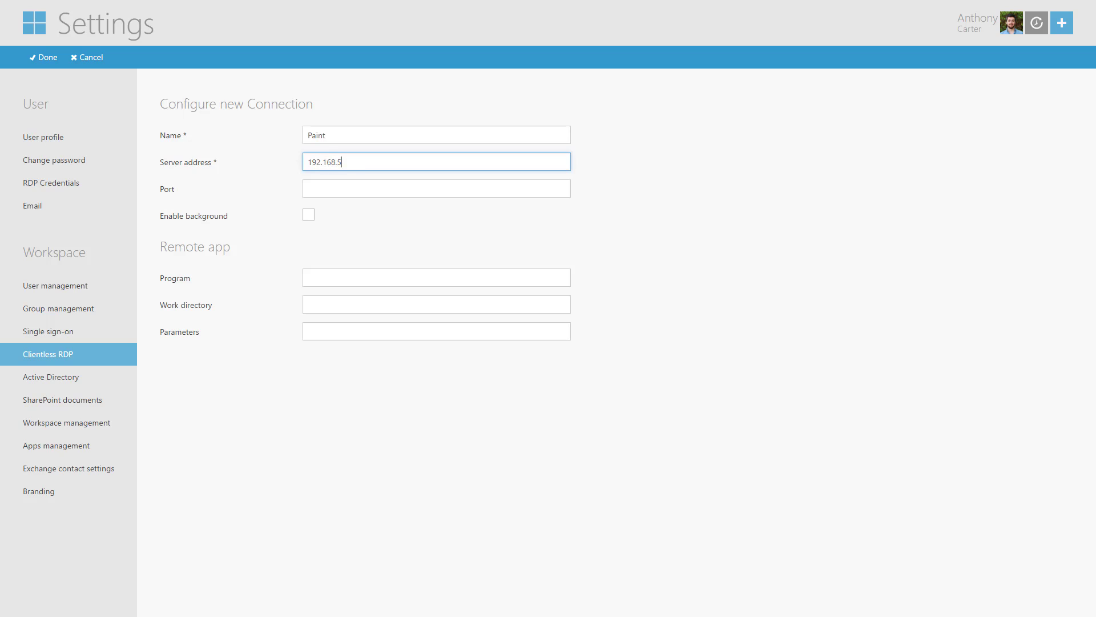
text(192.168.50.200)
key(Tab)
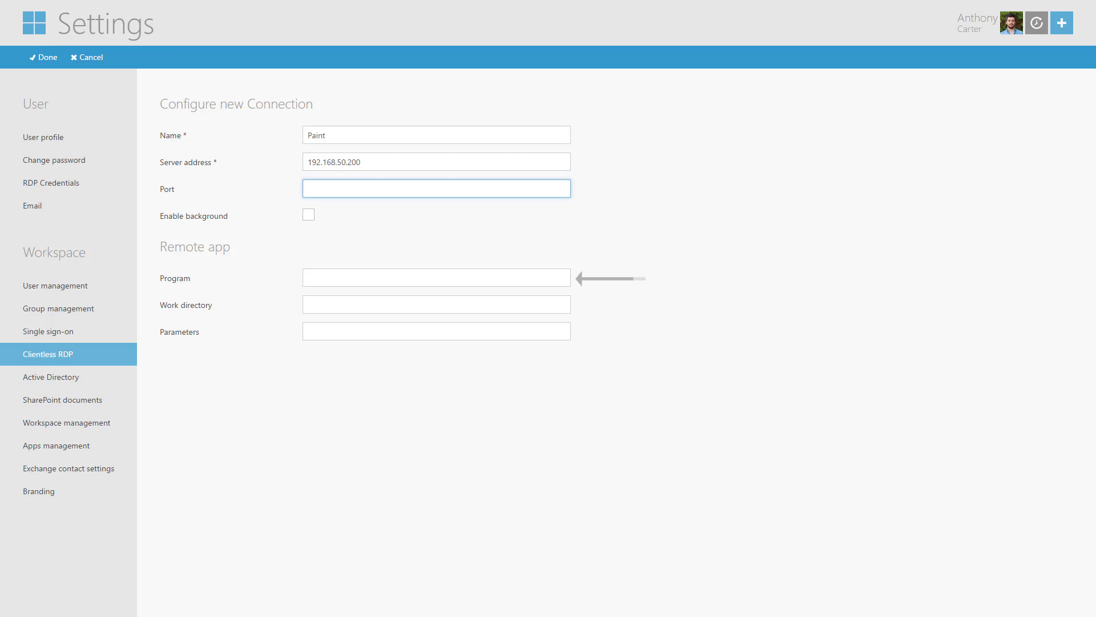
click(437, 278)
text(||Paint)
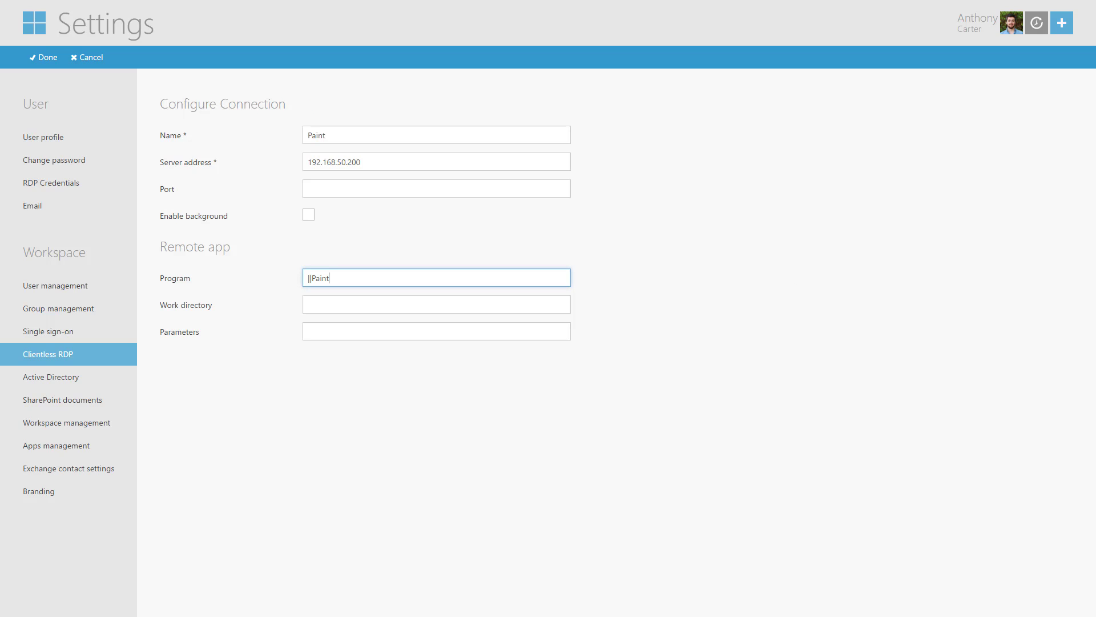
click(44, 59)
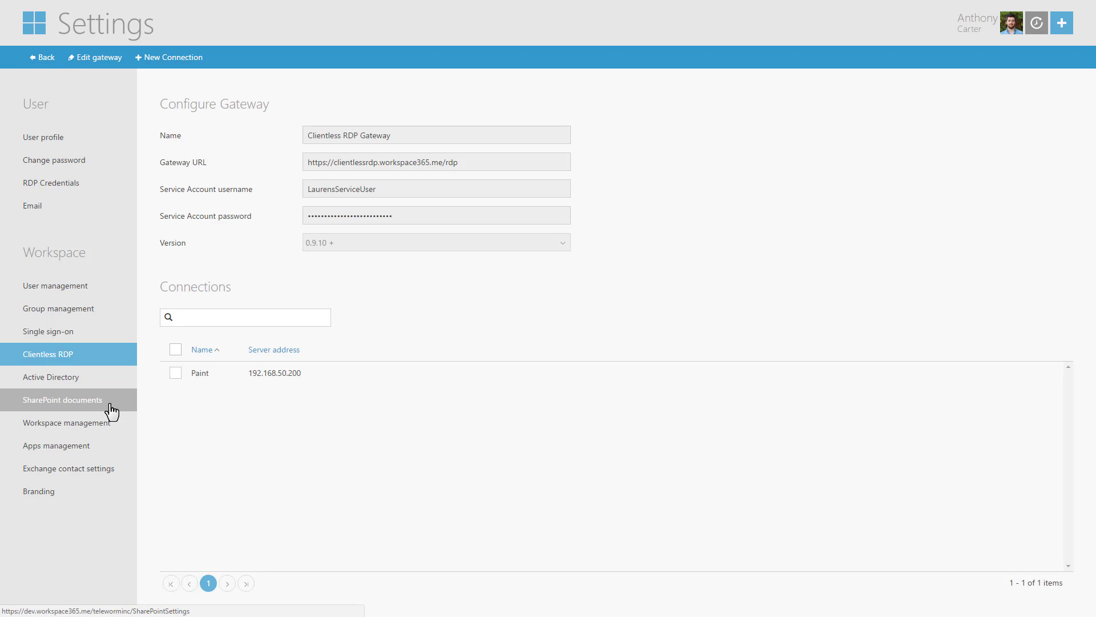
Create a Clientless RDP app 'Paint' using Clientless RDP Gateway and the Paint connection, granted to two users
click(106, 447)
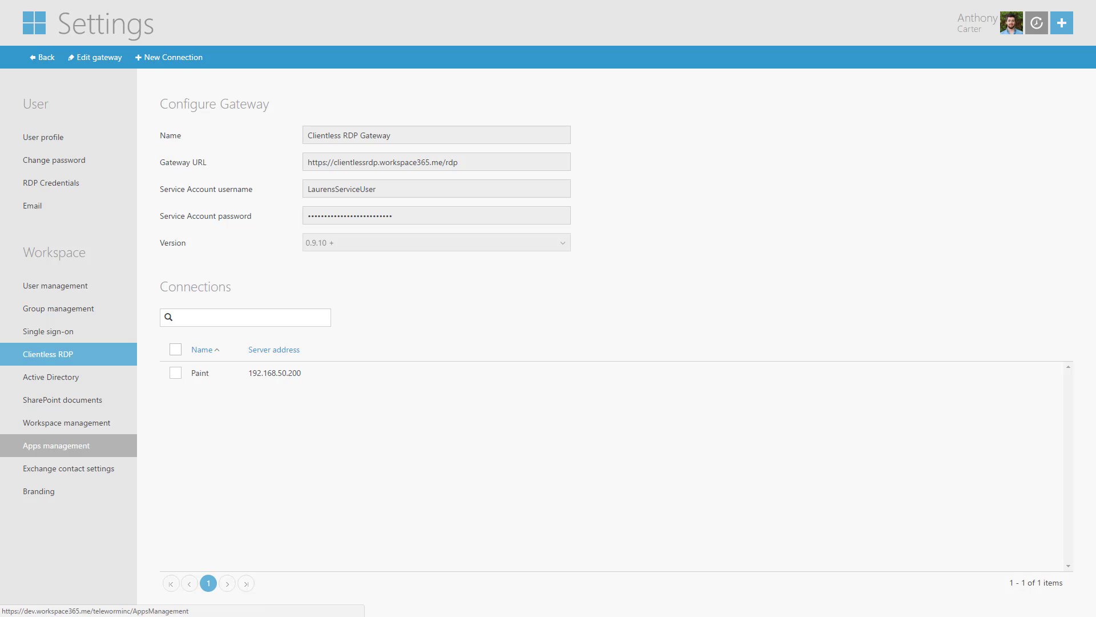
click(132, 58)
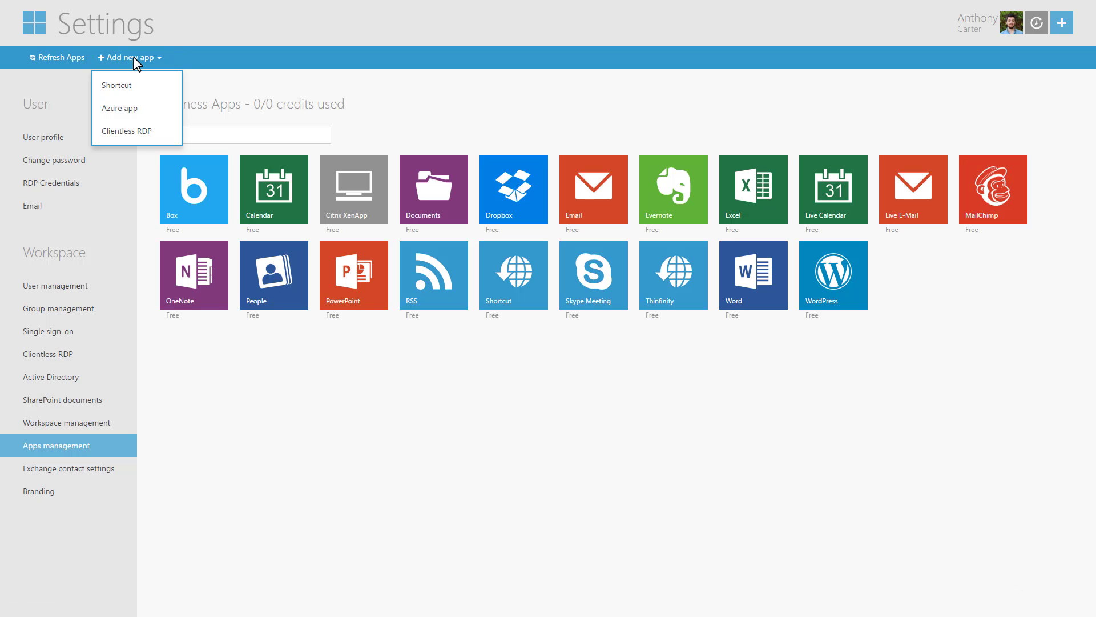
click(136, 132)
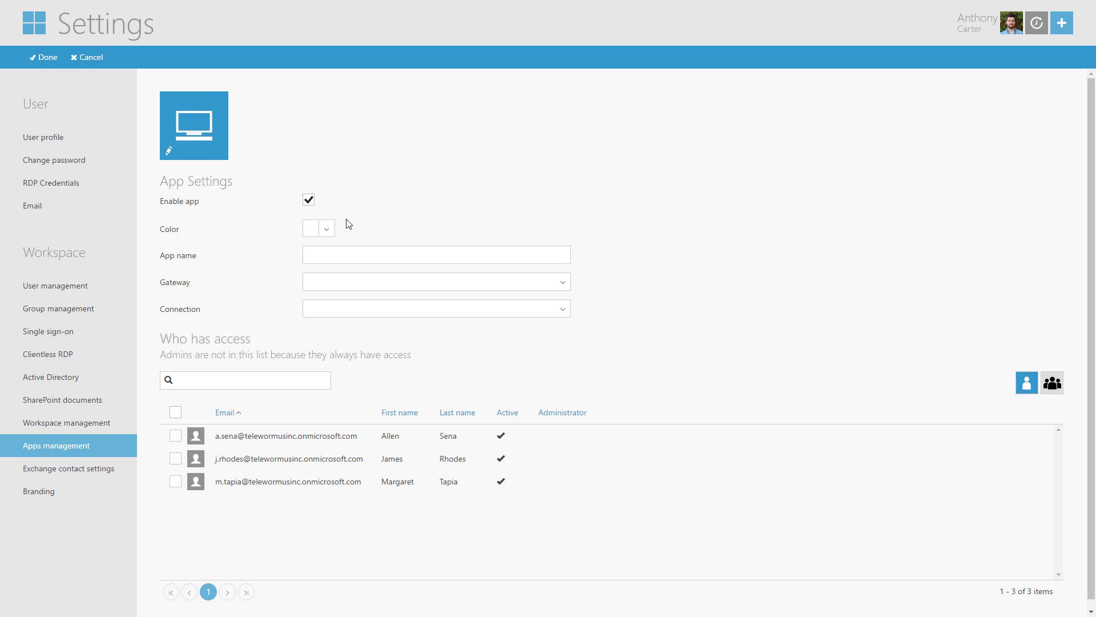
click(359, 249)
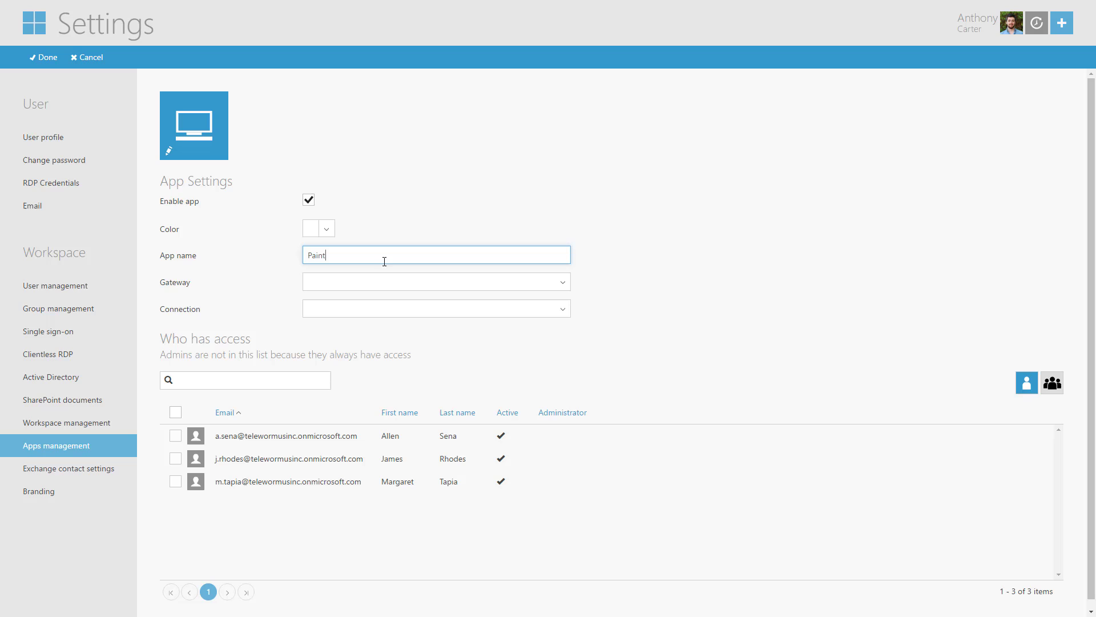
click(386, 284)
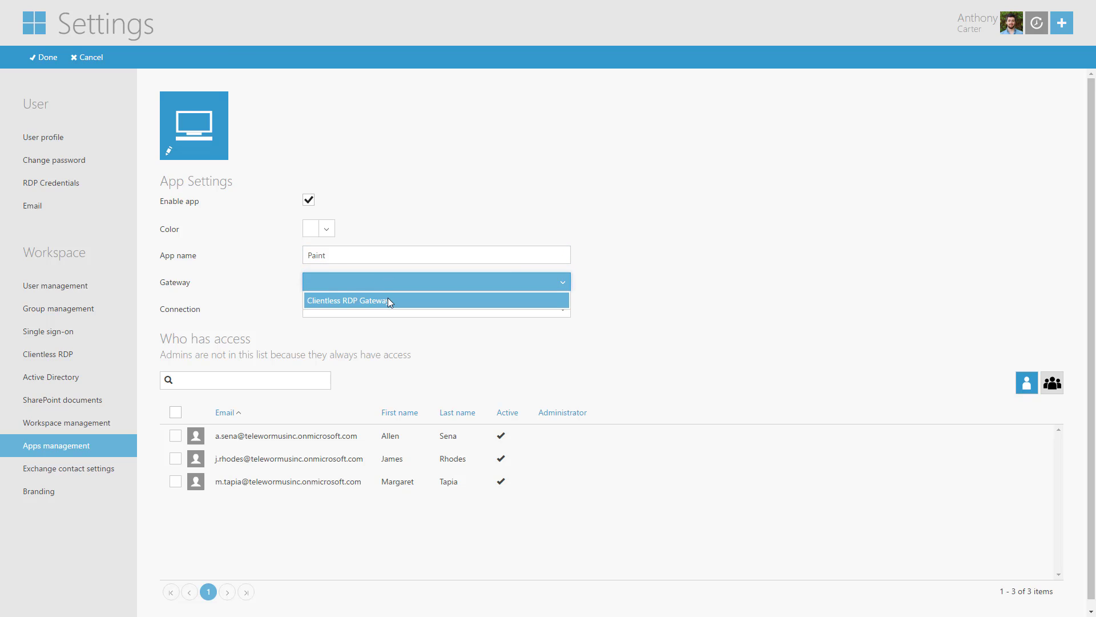
click(388, 301)
click(446, 335)
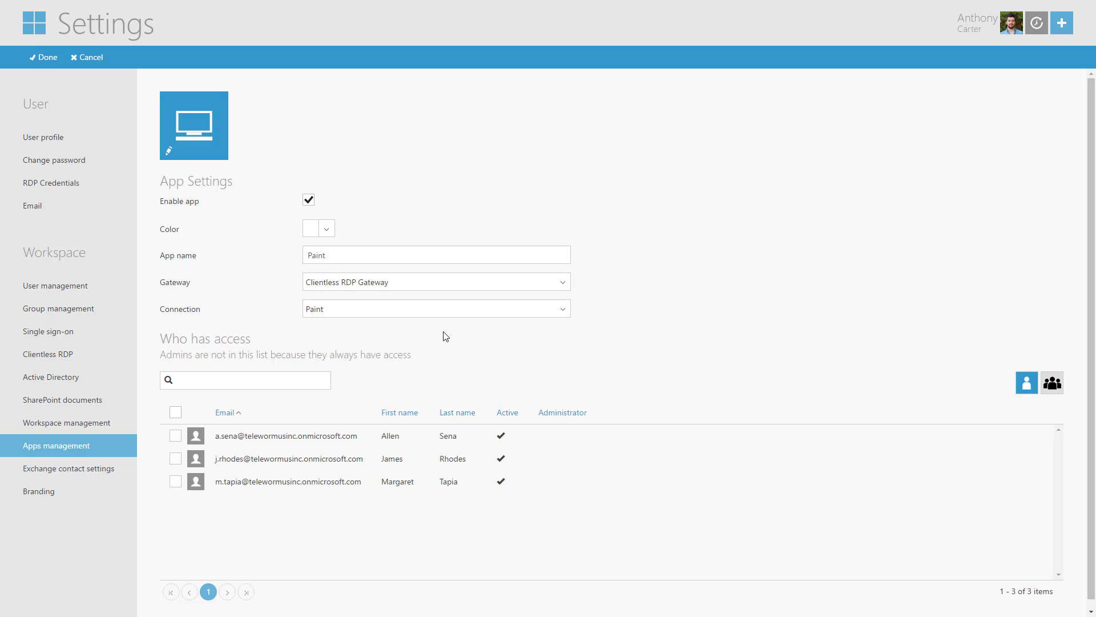
click(176, 439)
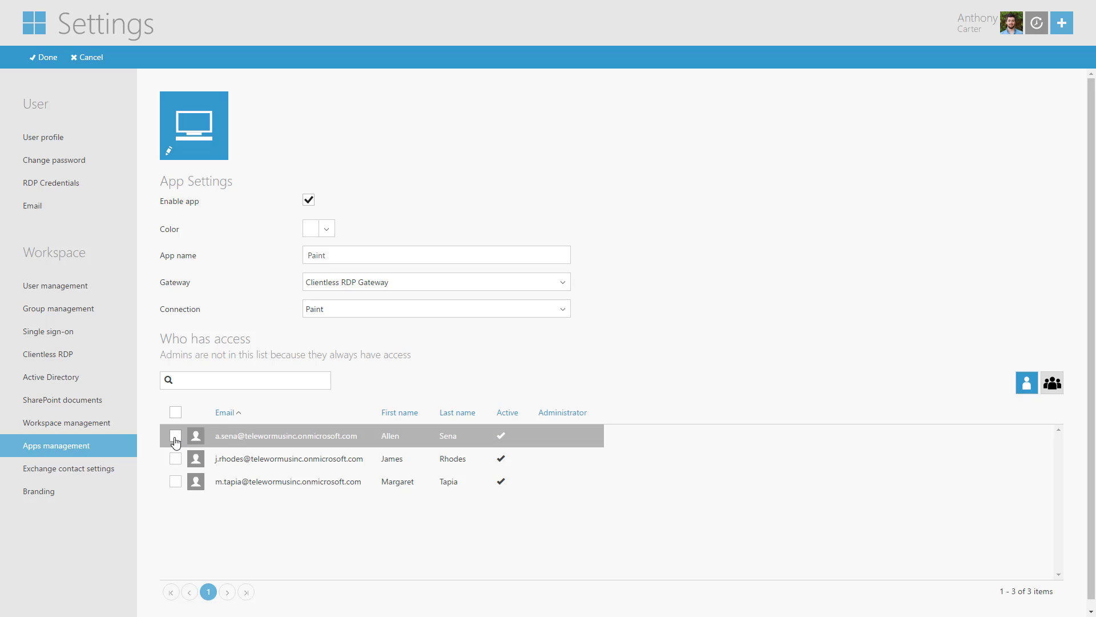
click(176, 458)
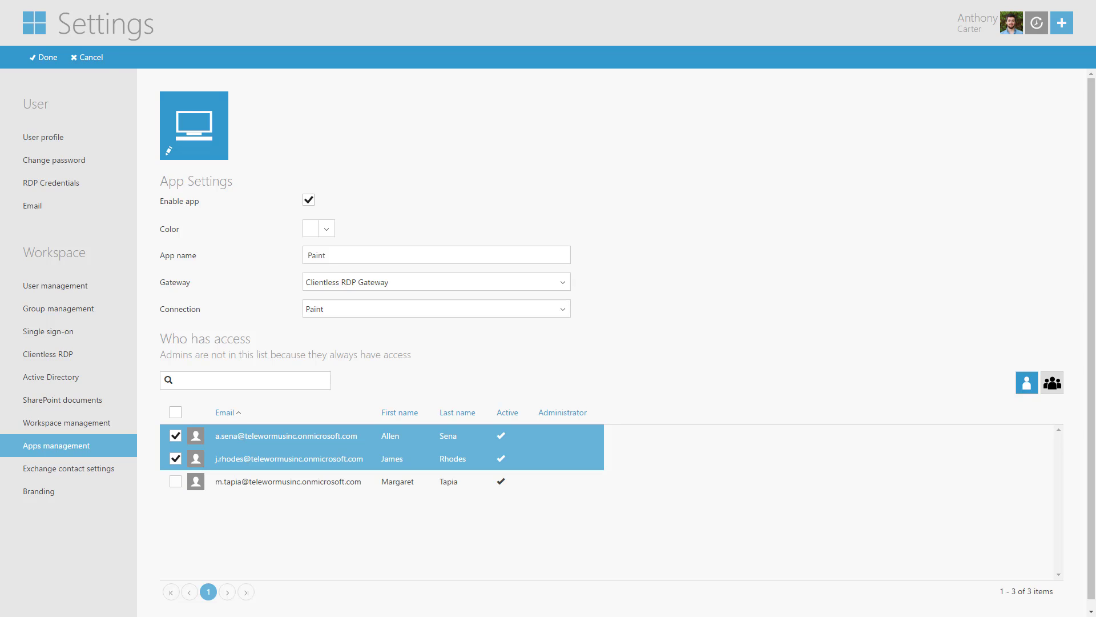
click(58, 59)
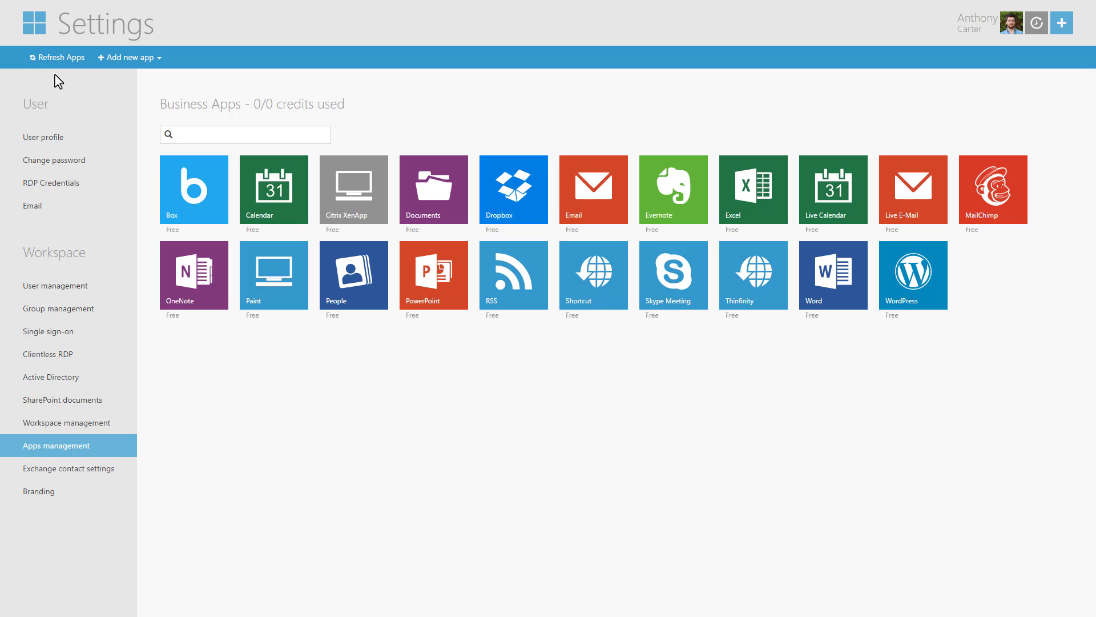
From the home page, search the app catalogue for 'pain' and select Paint
click(28, 21)
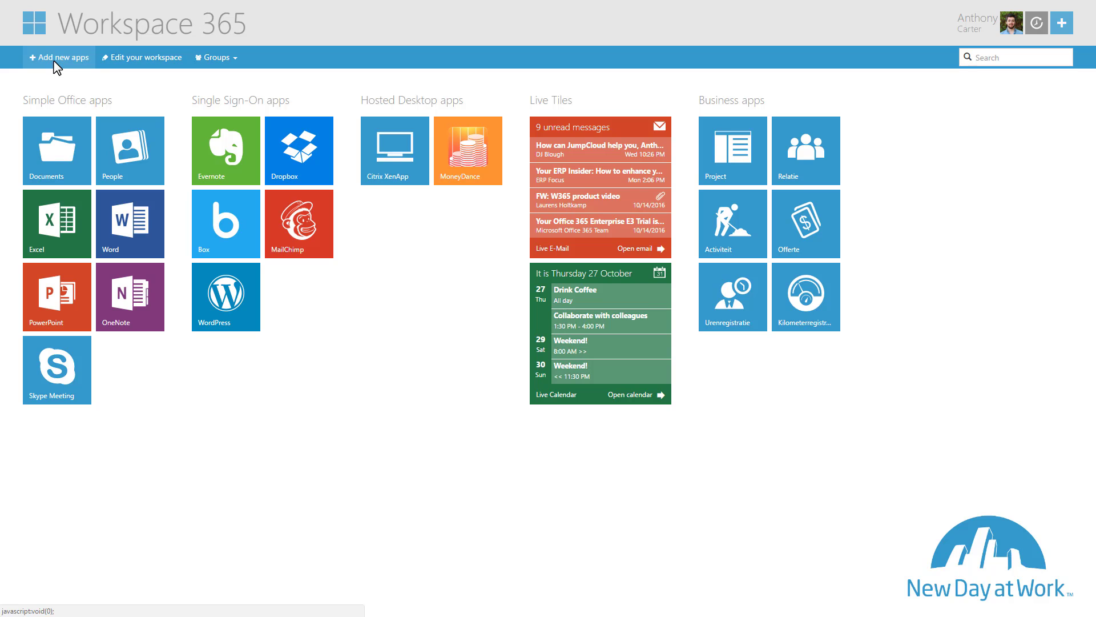
click(57, 66)
click(72, 98)
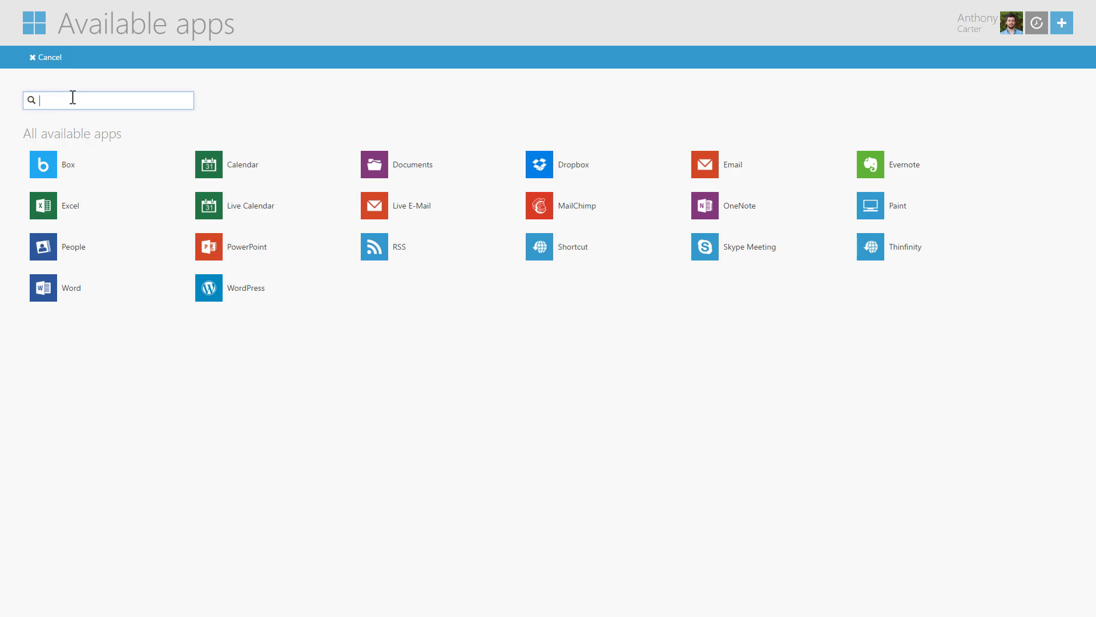
text(paint)
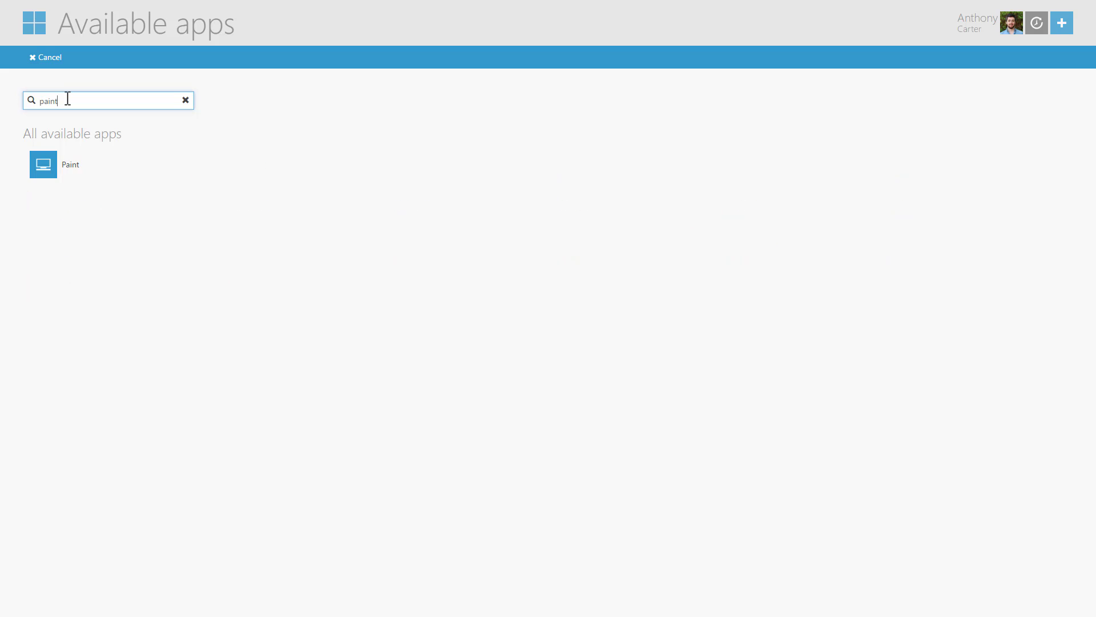
click(73, 163)
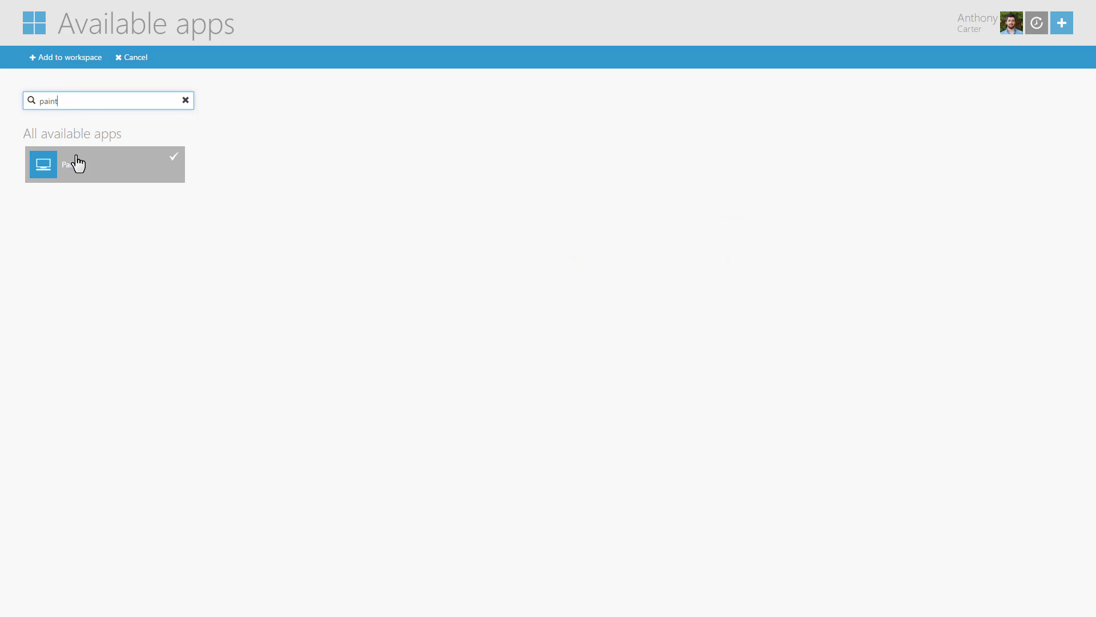
Add Paint to the workspace, place its tile in Hosted Desktop apps, and save the layout
click(63, 60)
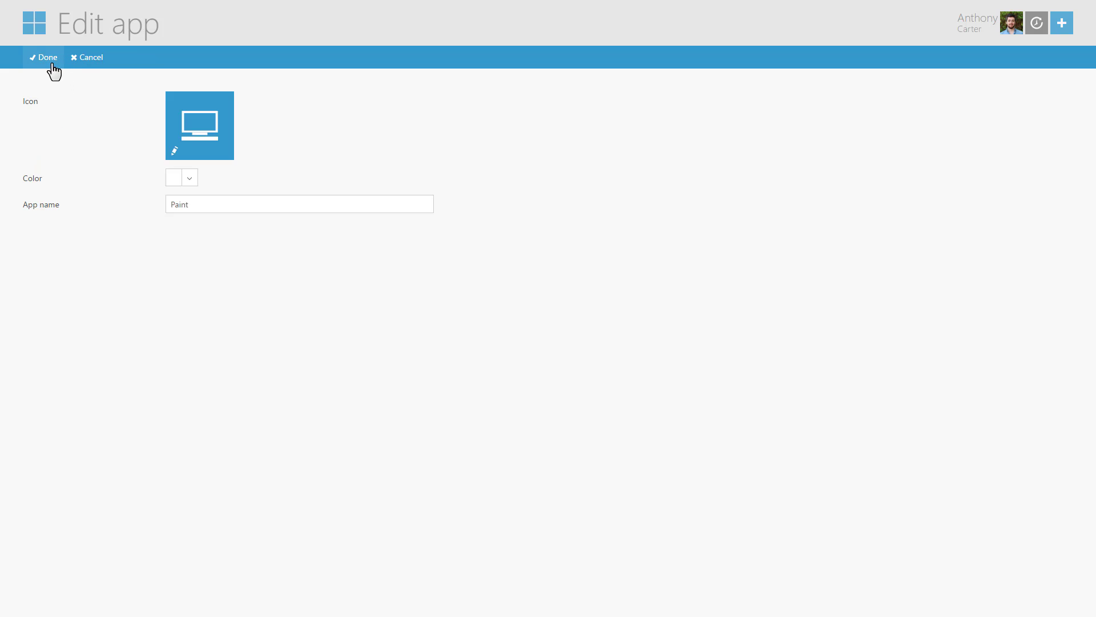
click(48, 58)
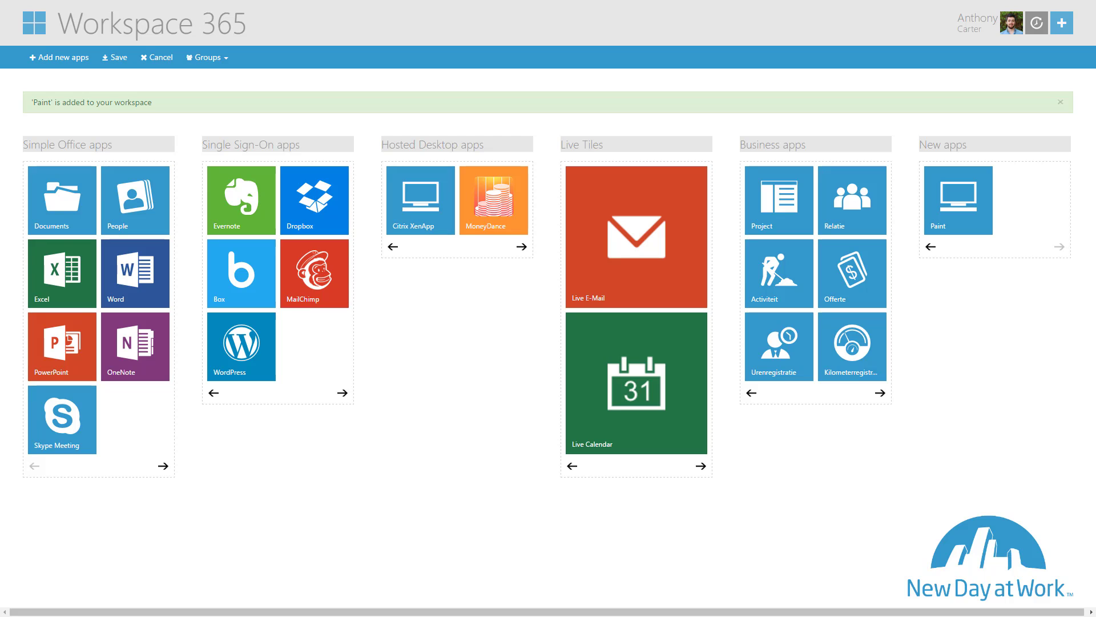
mouse_move(945, 140)
mouse_down()
mouse_move(907, 284)
mouse_move(446, 260)
mouse_move(447, 214)
mouse_move(405, 252)
mouse_up()
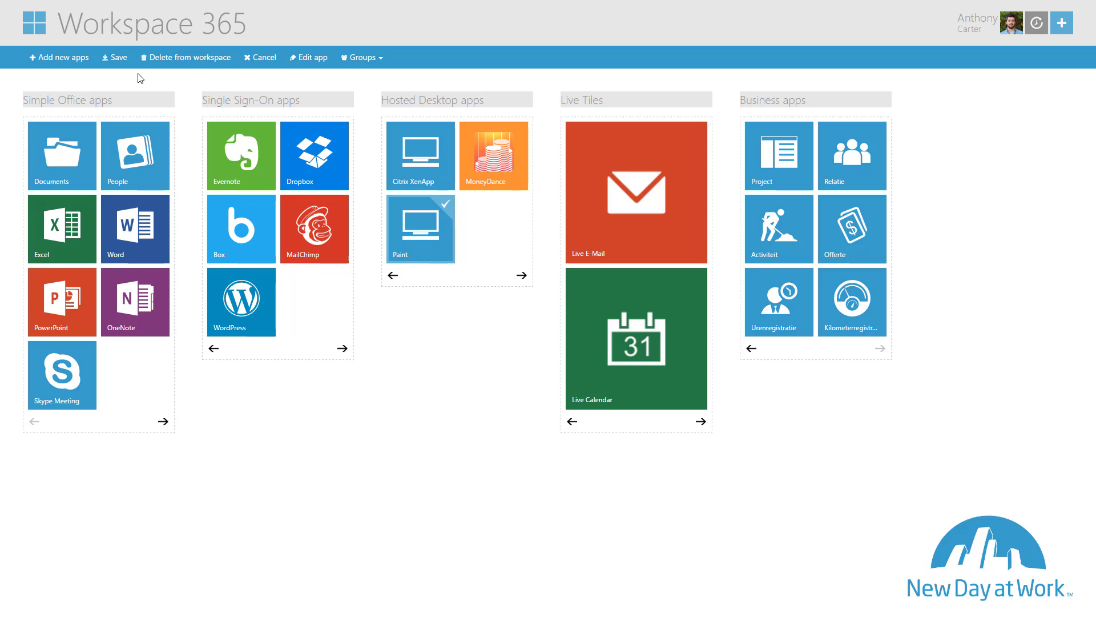
click(122, 58)
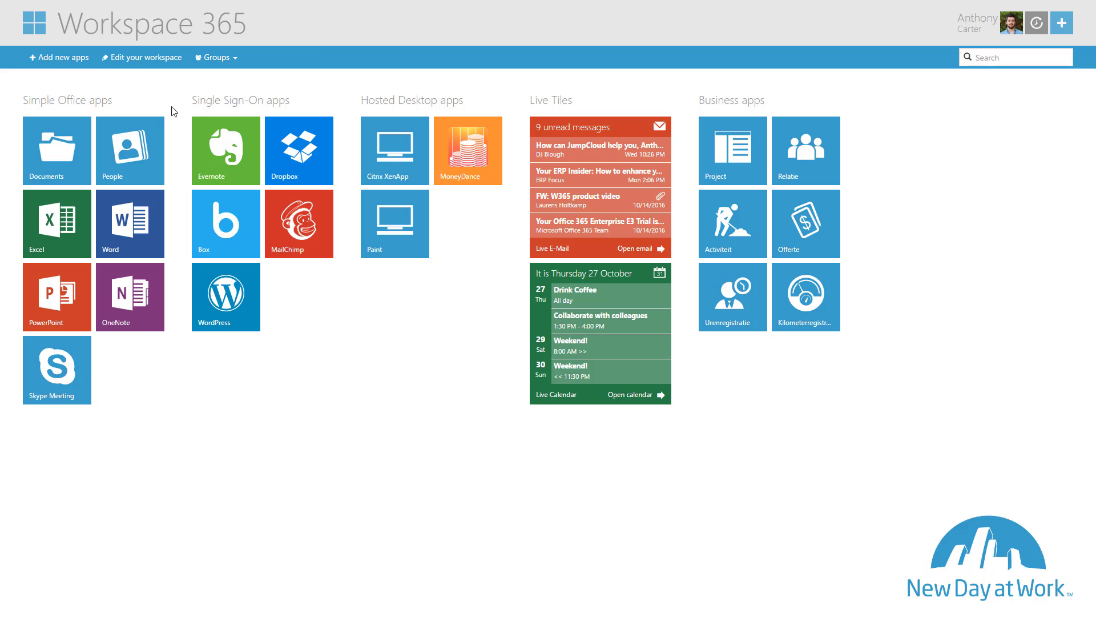
Launch Paint and enter the RDP username, password and password confirmation
click(387, 227)
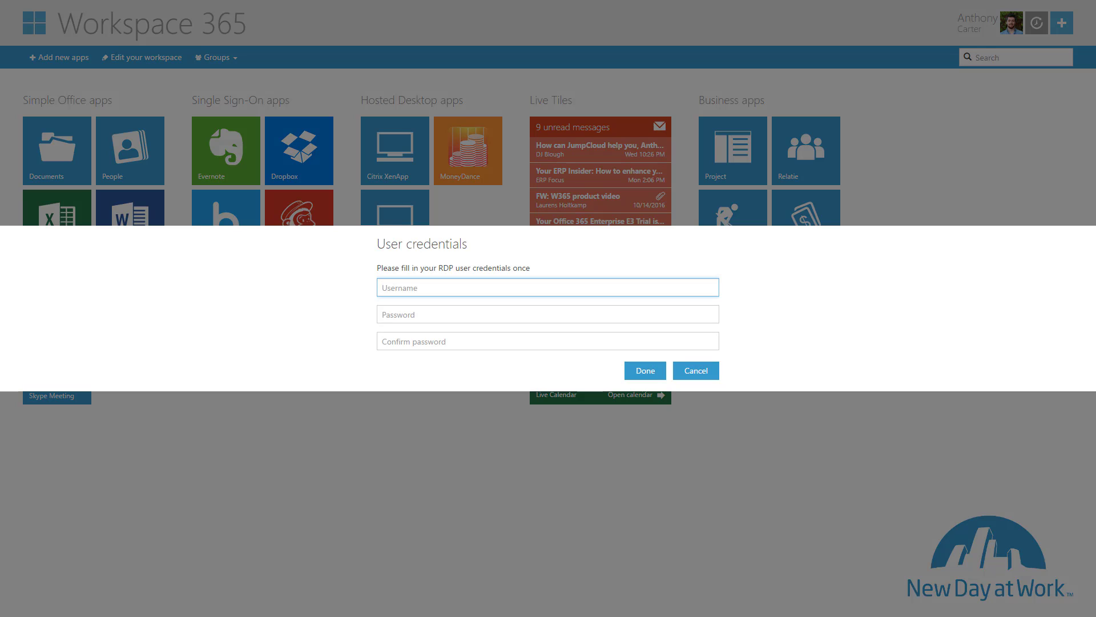
text(user@domainupn.com)
key(Tab)
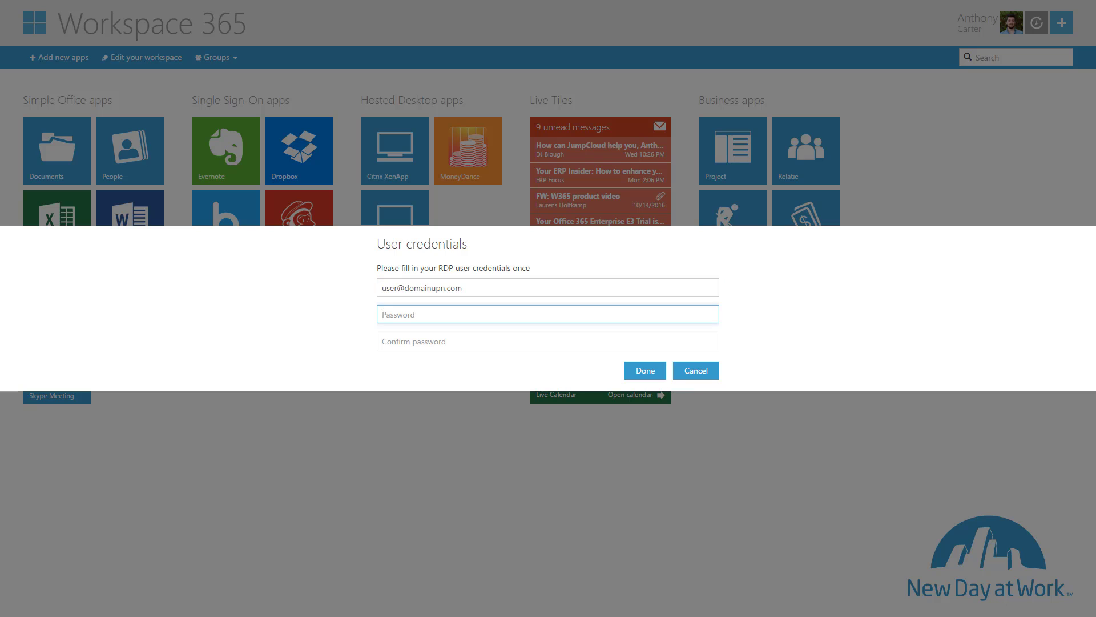
text(••••••••)
key(Tab)
text(••)
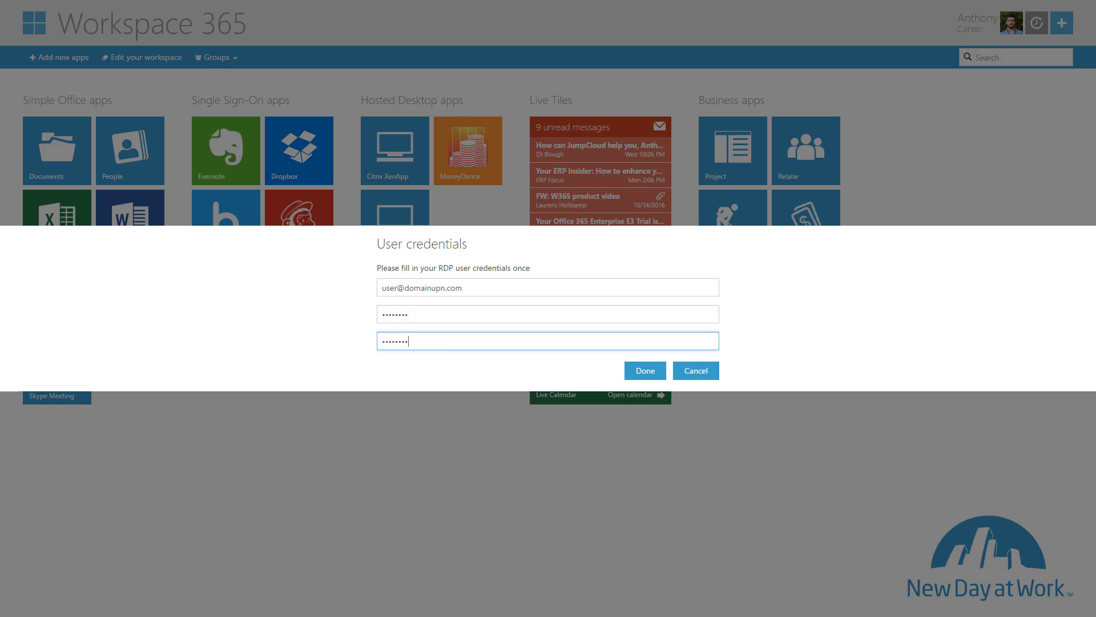